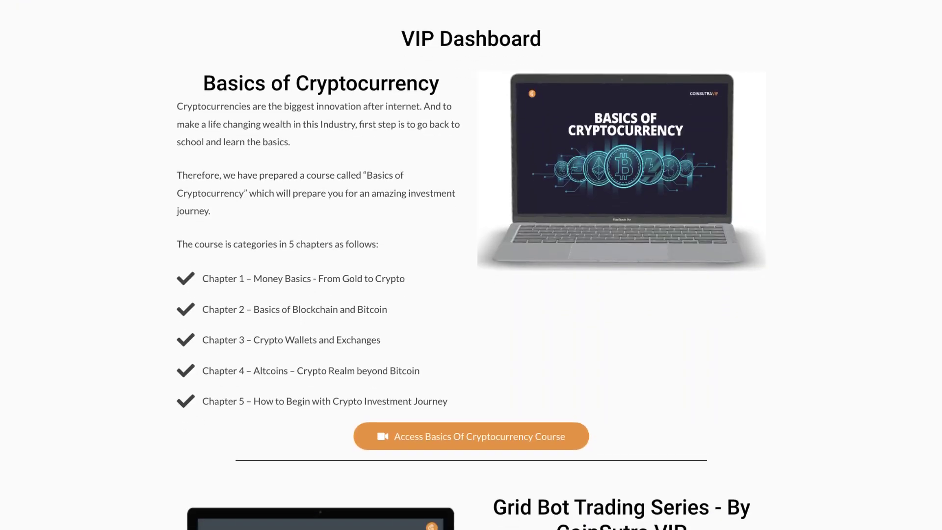
- Scroll the VIP Dashboard down to the Grid Bot Trading Series course and its four lessons
{"action": "scroll", "coordinate": [470, 265], "scroll_direction": "down", "scroll_amount": 3}
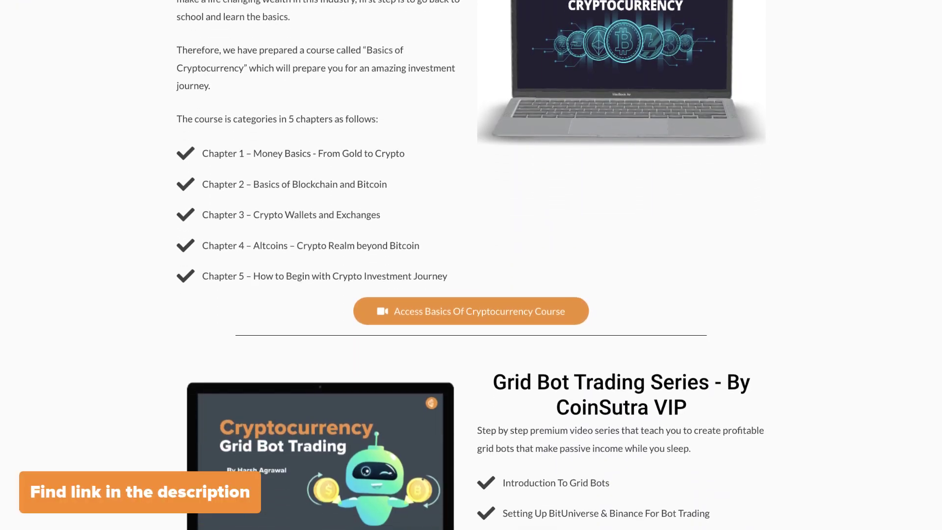
{"action": "scroll", "coordinate": [470, 265], "scroll_direction": "down", "scroll_amount": 3}
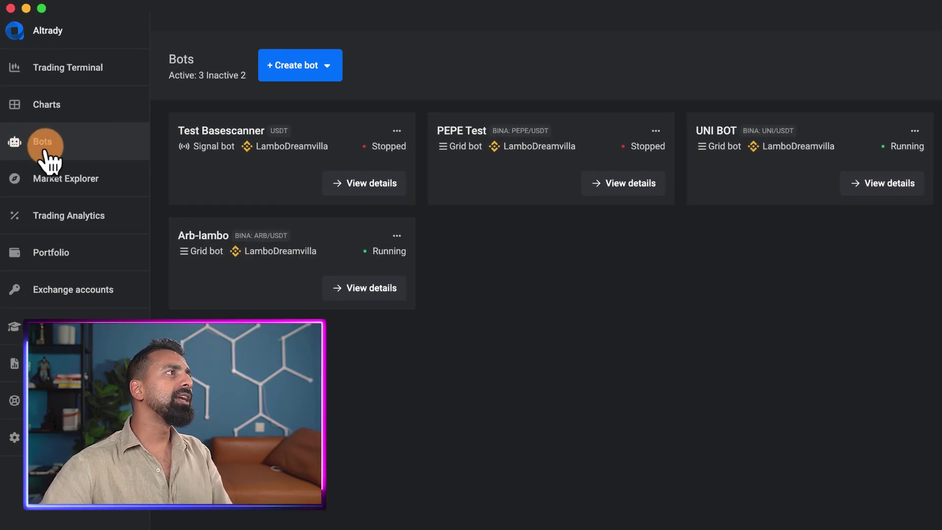
- Start a new grid bot named Test bot on Binance and search the markets for ARB
{"action": "left_click", "coordinate": [324, 69]}
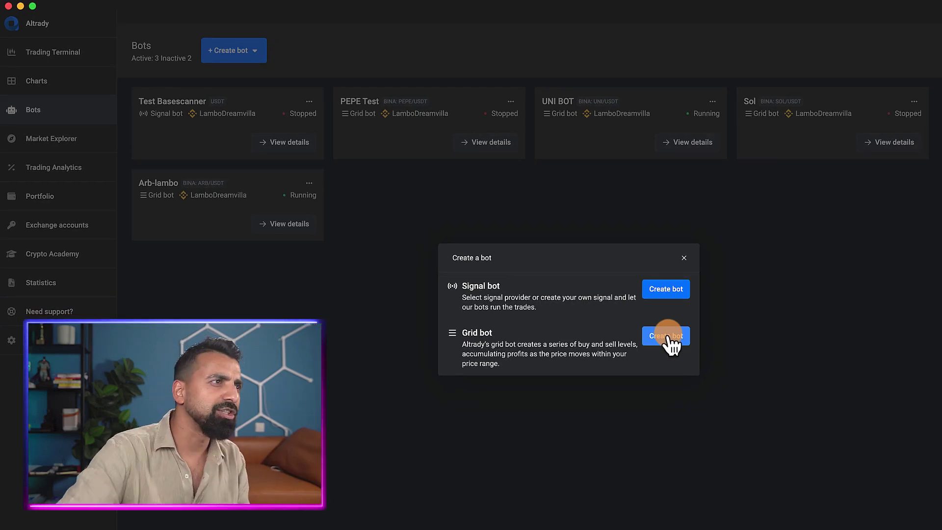
{"action": "left_click", "coordinate": [670, 337]}
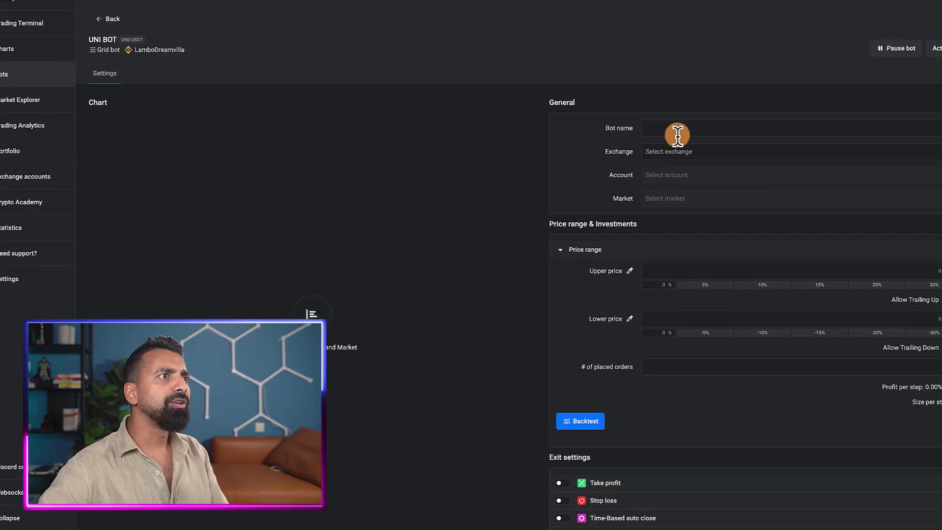
{"action": "left_click", "coordinate": [677, 133]}
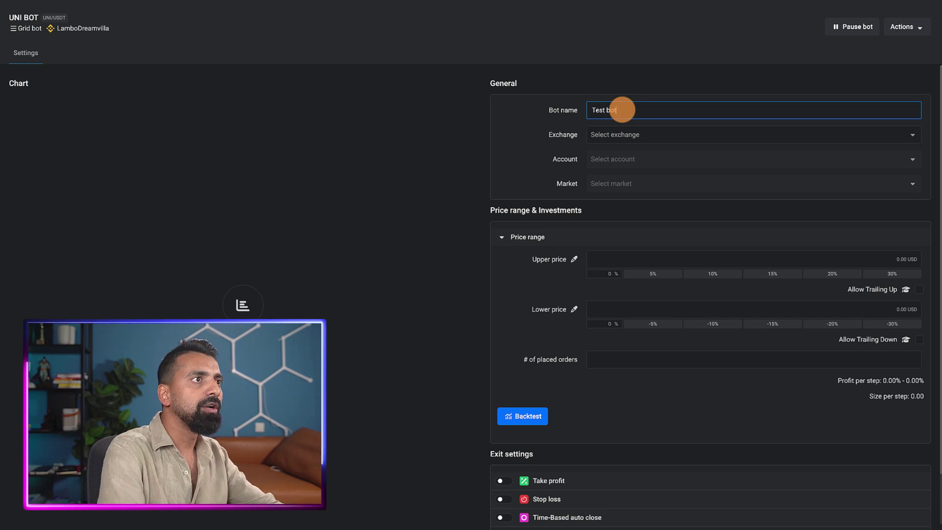
{"action": "left_click", "coordinate": [623, 134]}
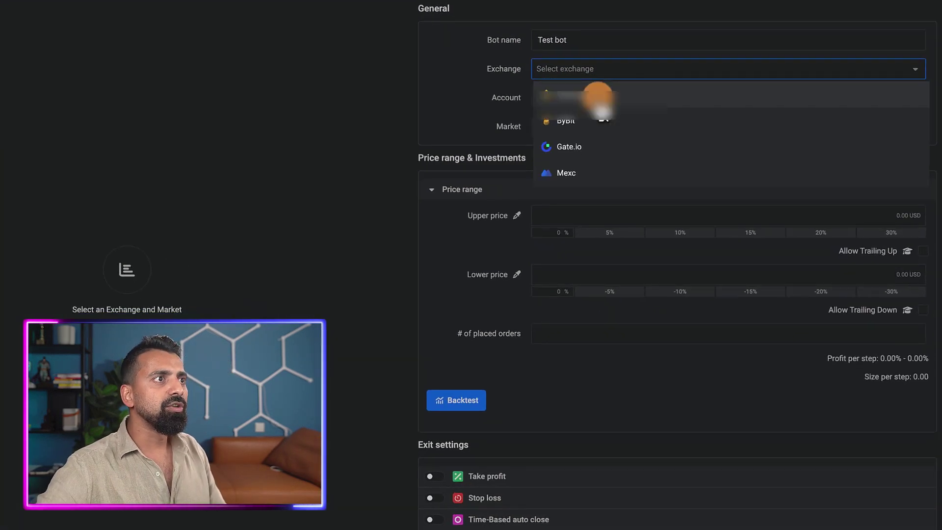
{"action": "left_click", "coordinate": [635, 155]}
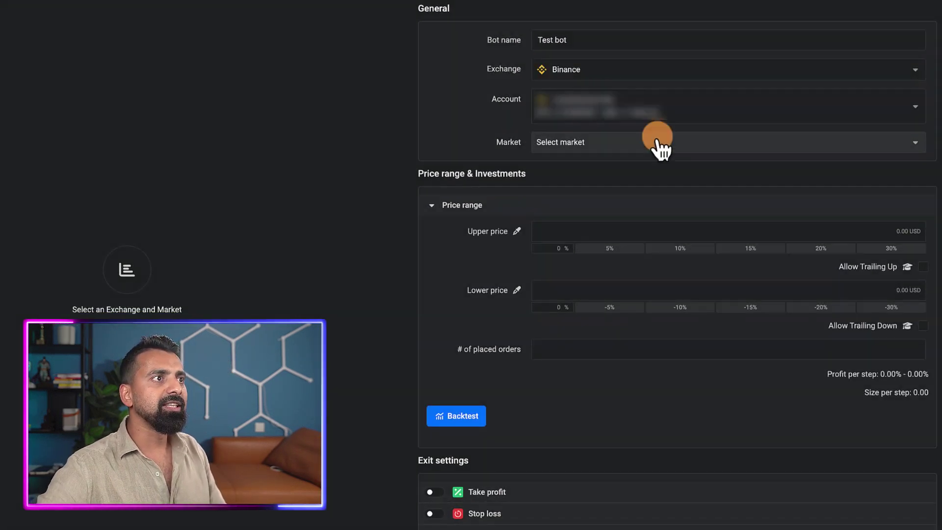
{"action": "left_click", "coordinate": [596, 146]}
{"action": "type", "text": "ARB"}
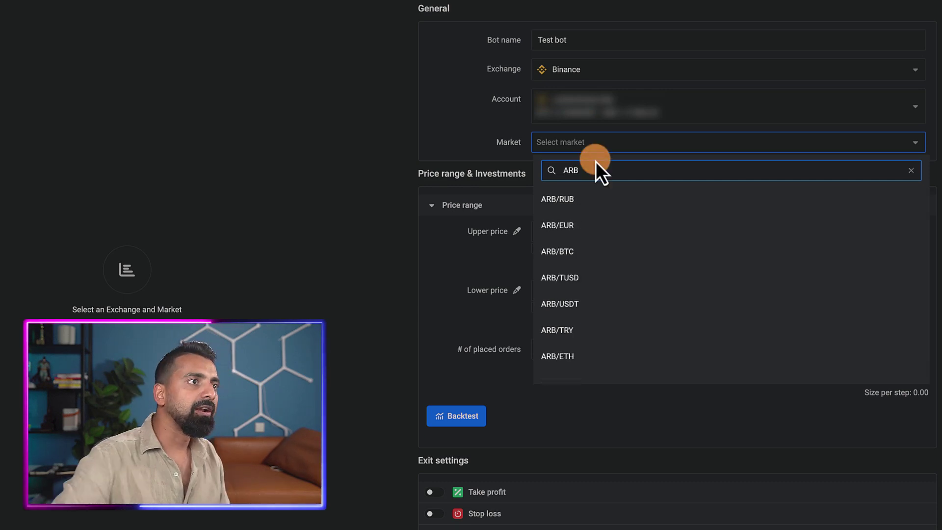
- Pick ARB/USDT on a weekly chart and set the grid range to 0.9807–1.3367
{"action": "left_click", "coordinate": [587, 304]}
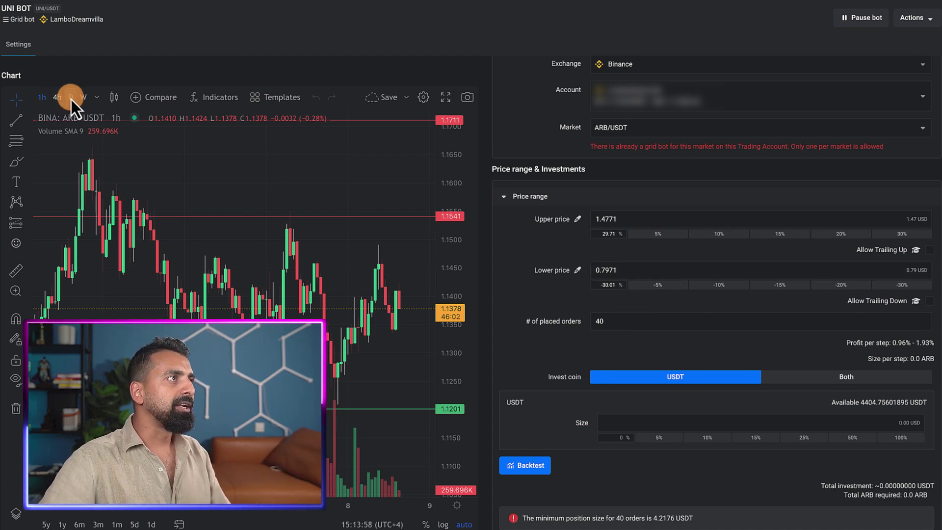
{"action": "left_click", "coordinate": [84, 97]}
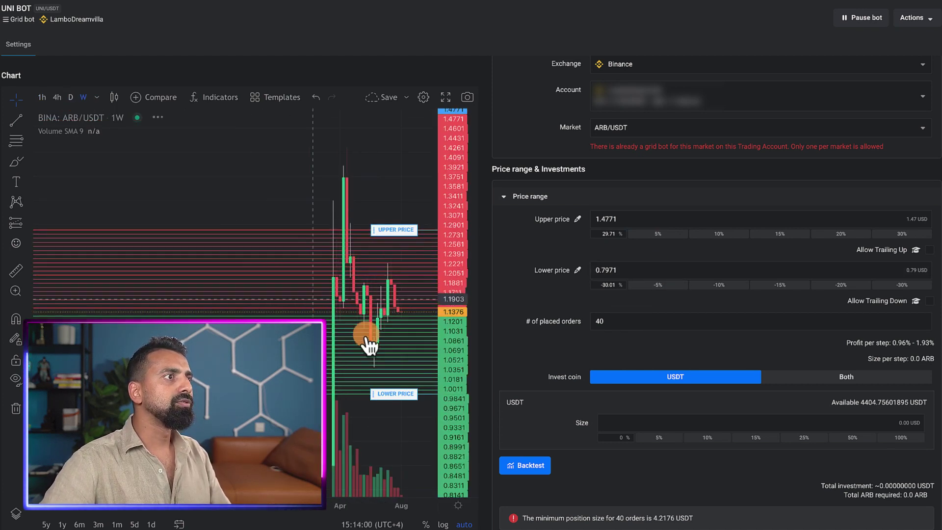
{"action": "left_click_drag", "start_coordinate": [398, 395], "coordinate": [400, 368]}
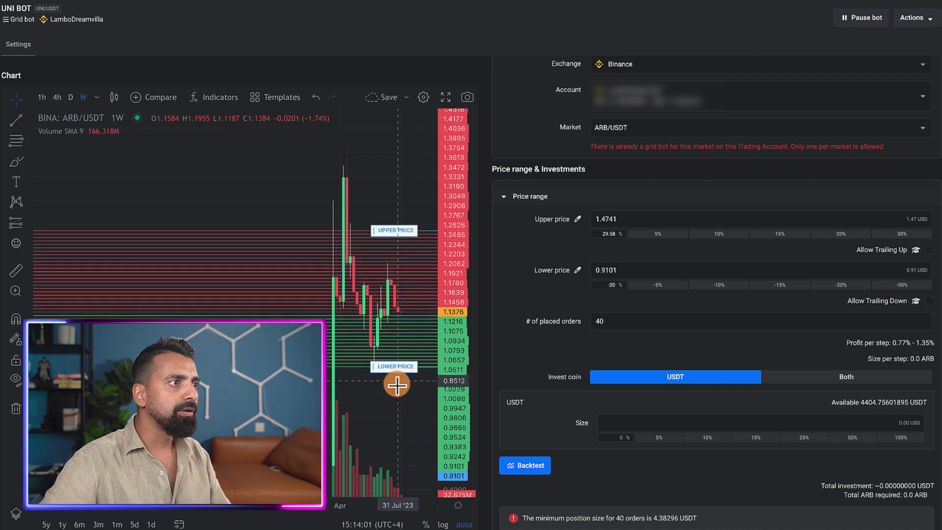
{"action": "left_click_drag", "start_coordinate": [397, 230], "coordinate": [401, 266]}
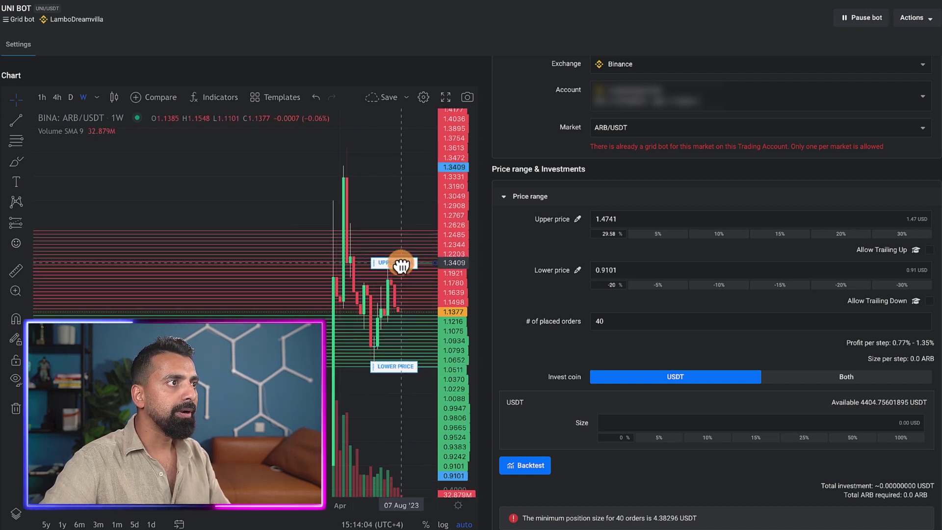
{"action": "left_click_drag", "start_coordinate": [401, 265], "coordinate": [406, 268]}
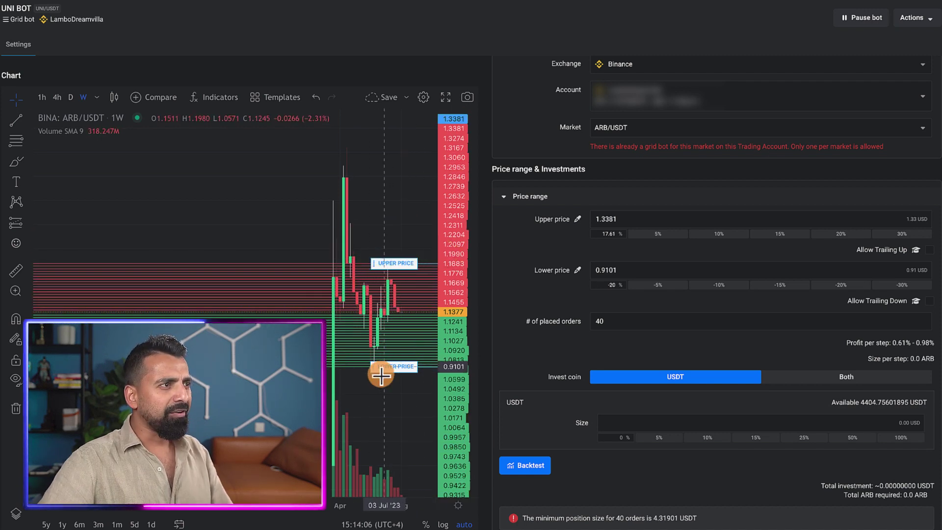
{"action": "left_click_drag", "start_coordinate": [380, 376], "coordinate": [385, 348]}
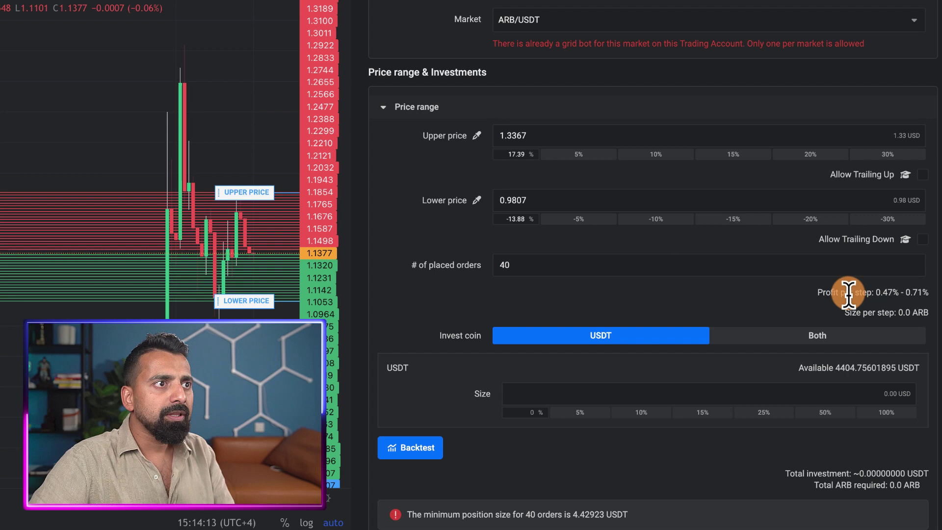
{"action": "left_click_drag", "start_coordinate": [849, 293], "coordinate": [935, 301]}
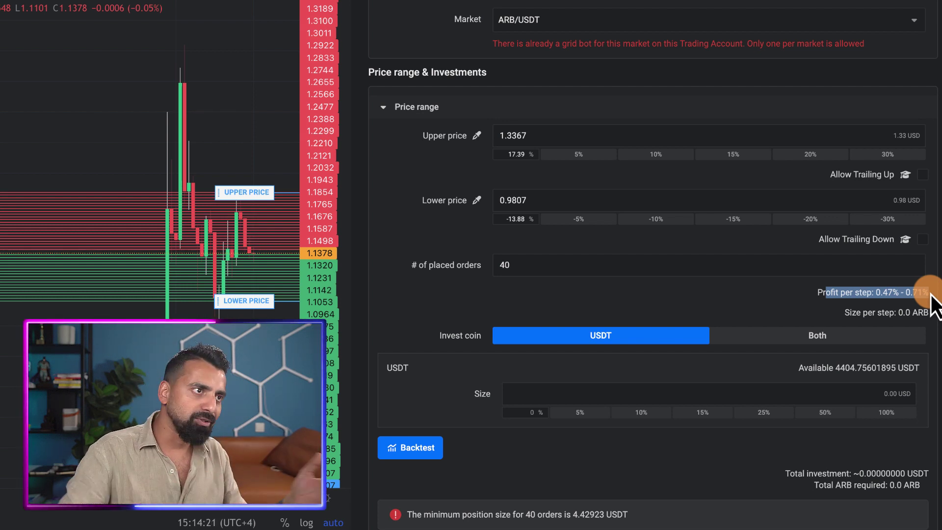
- Set the bot's investment size to 500 USDT
{"action": "scroll", "coordinate": [631, 298], "scroll_direction": "down", "scroll_amount": 4}
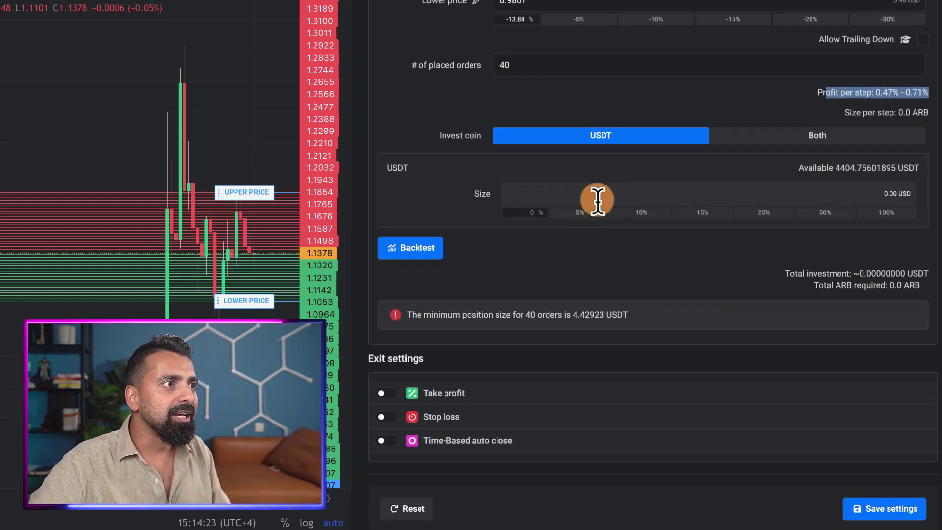
{"action": "left_click", "coordinate": [621, 193]}
{"action": "type", "text": "500"}
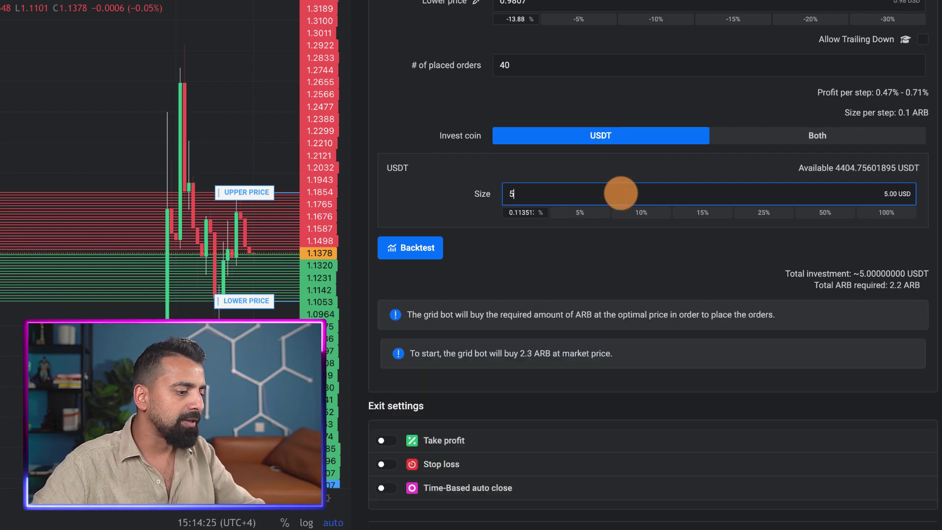
{"action": "left_click", "coordinate": [648, 255]}
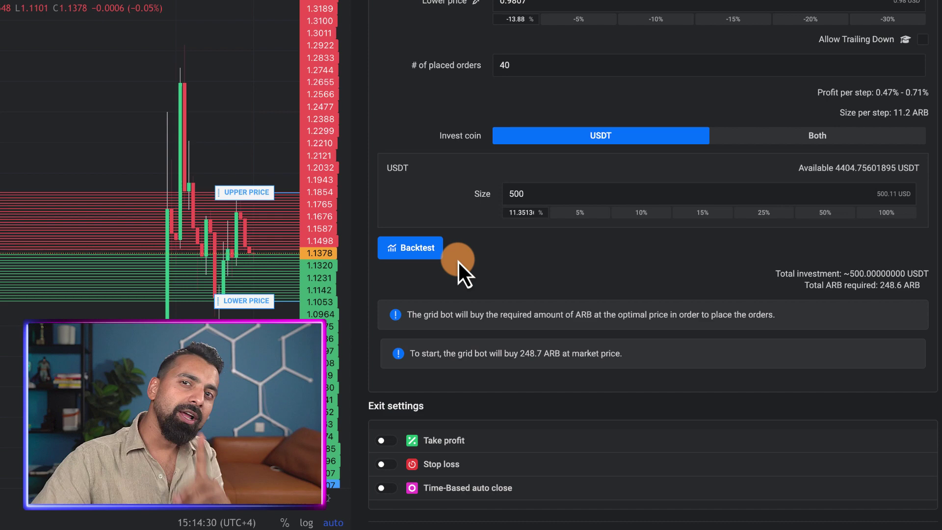
- Open a backtest of the grid settings starting July 9, 2023
{"action": "left_click", "coordinate": [426, 252]}
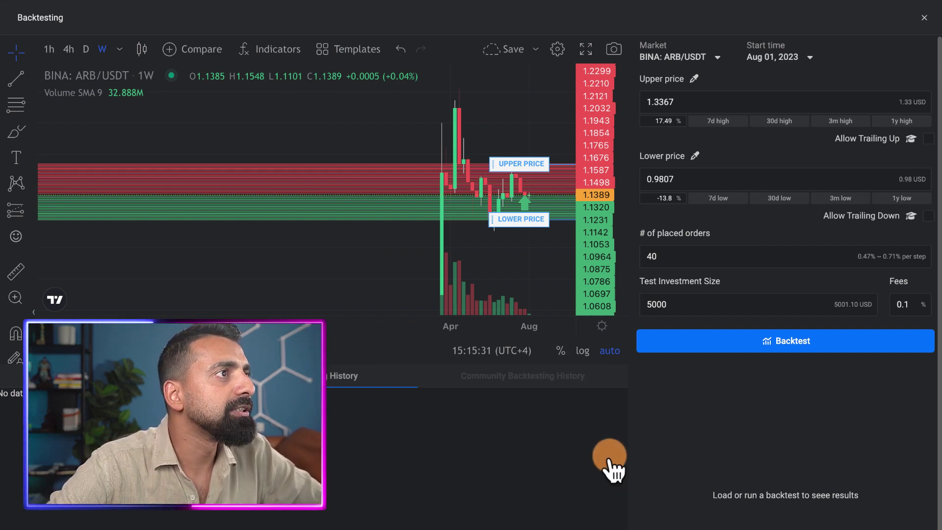
{"action": "left_click", "coordinate": [808, 59]}
{"action": "left_click", "coordinate": [752, 91]}
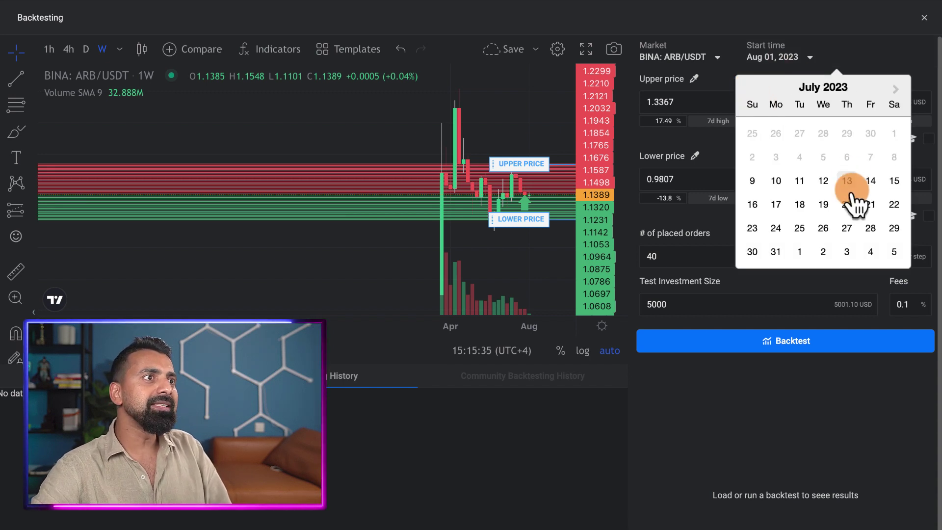
{"action": "left_click", "coordinate": [752, 182]}
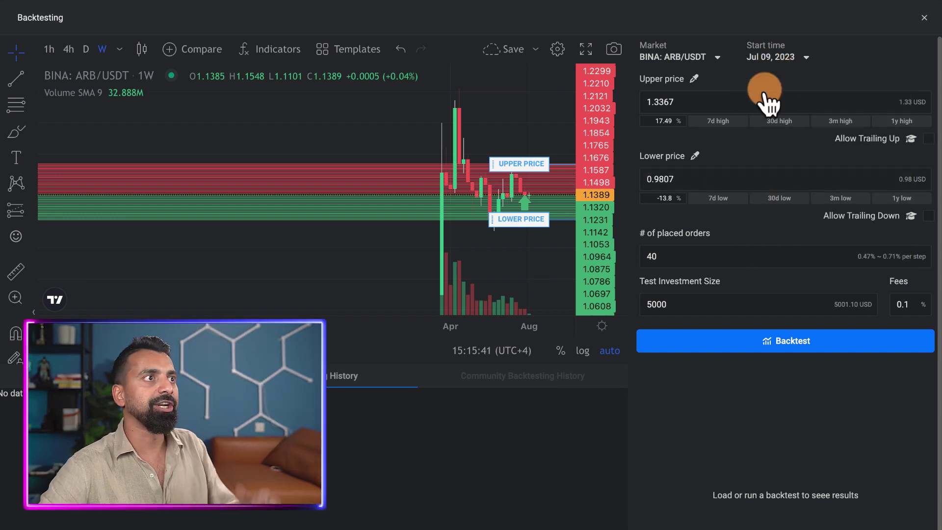
{"action": "left_click", "coordinate": [488, 196]}
{"action": "scroll", "coordinate": [488, 201], "scroll_direction": "up", "scroll_amount": 5}
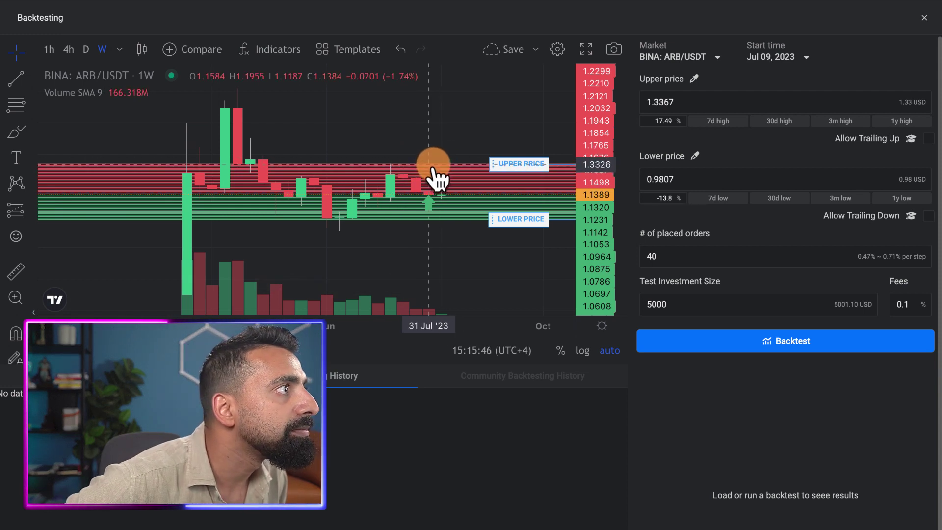
- Lower the backtest's upper price to 1.2812 and set the test investment to 10000
{"action": "left_click_drag", "start_coordinate": [512, 164], "coordinate": [510, 173]}
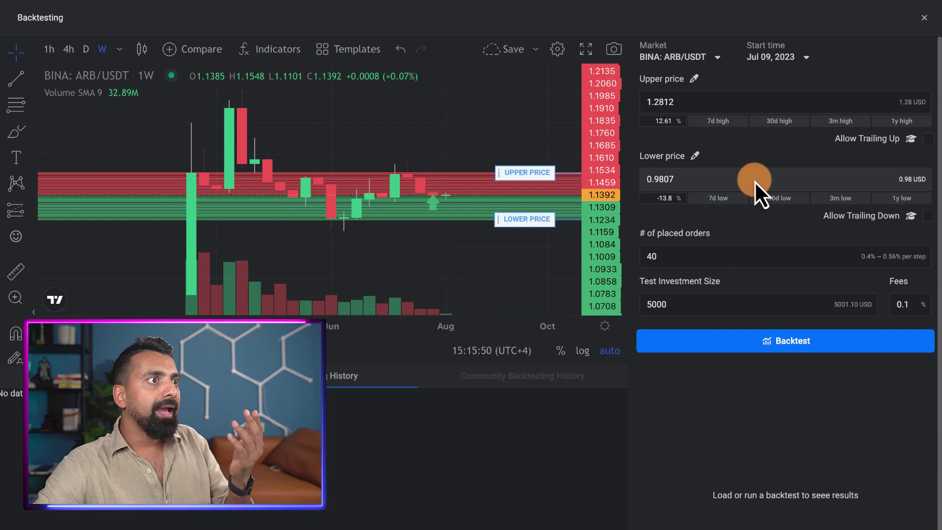
{"action": "left_click_drag", "start_coordinate": [679, 306], "coordinate": [631, 303]}
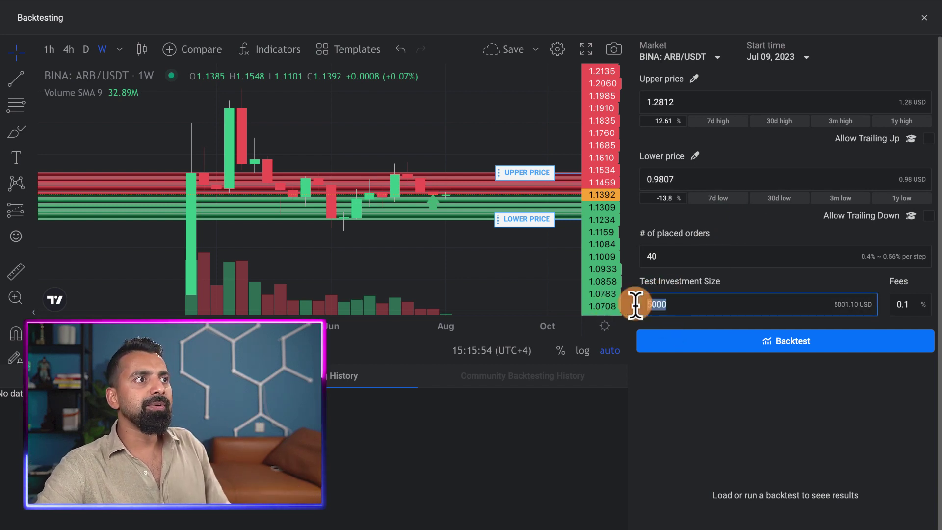
{"action": "type", "text": "10000"}
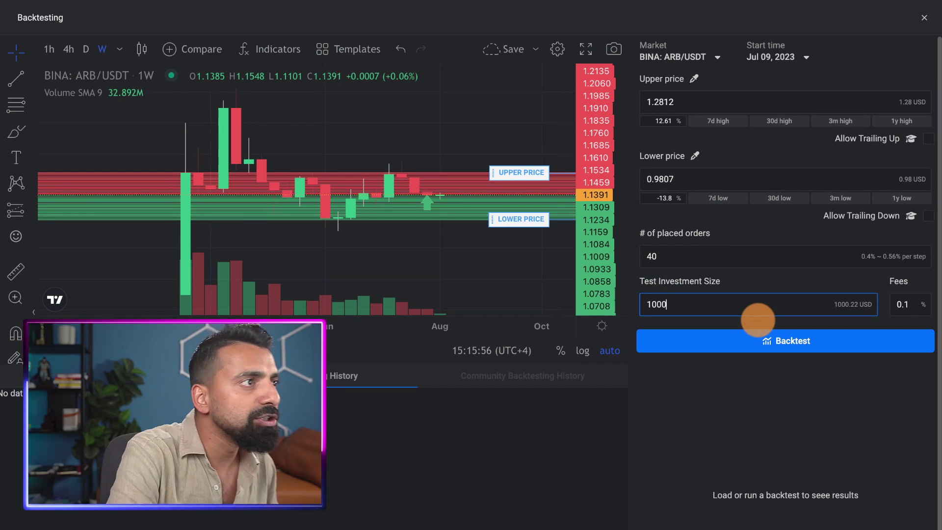
{"action": "scroll", "coordinate": [904, 337], "scroll_direction": "down", "scroll_amount": 1}
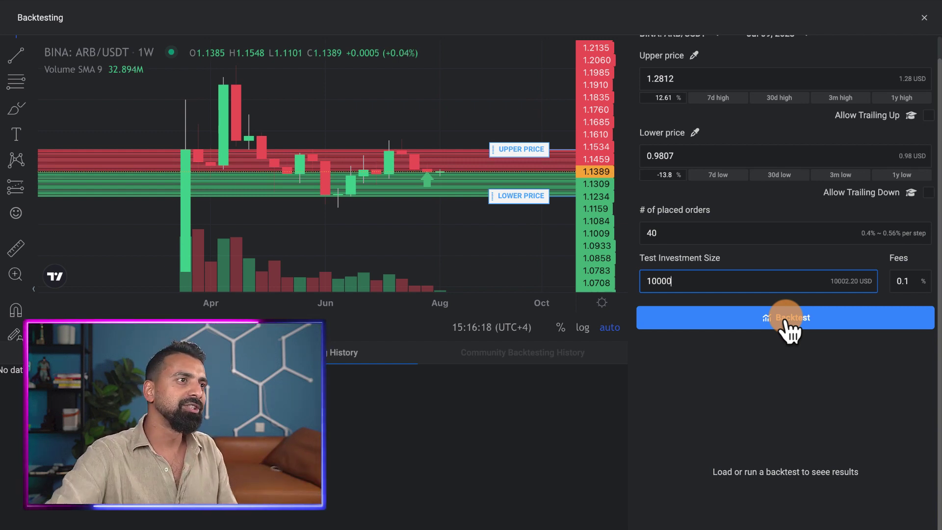
{"action": "scroll", "coordinate": [762, 445], "scroll_direction": "up", "scroll_amount": 1}
- Run the backtest and review its results, including the 3.67% net PnL
{"action": "left_click", "coordinate": [784, 346]}
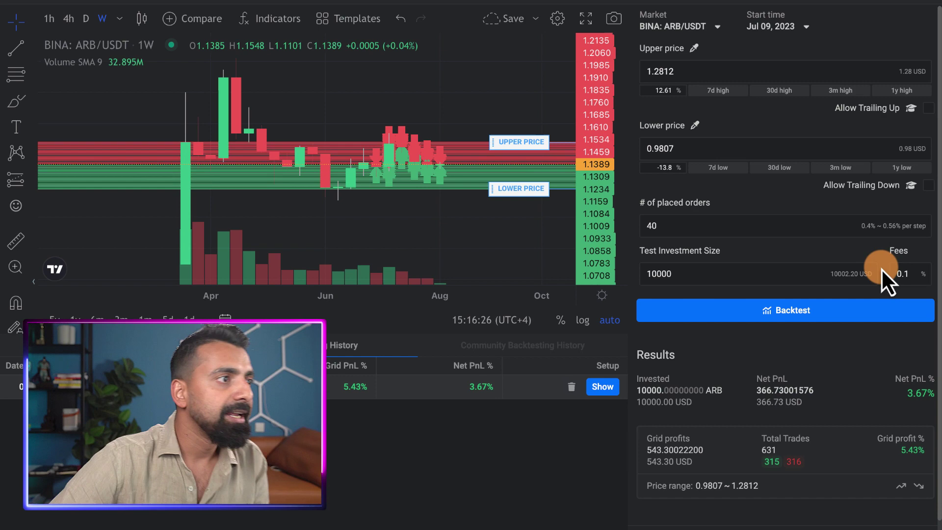
{"action": "scroll", "coordinate": [770, 519], "scroll_direction": "down", "scroll_amount": 3}
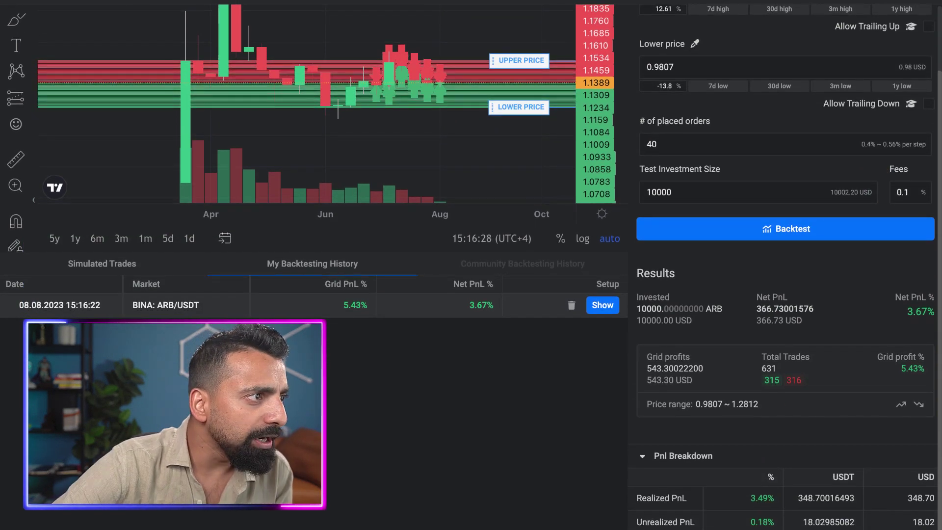
{"action": "scroll", "coordinate": [774, 510], "scroll_direction": "up", "scroll_amount": 1}
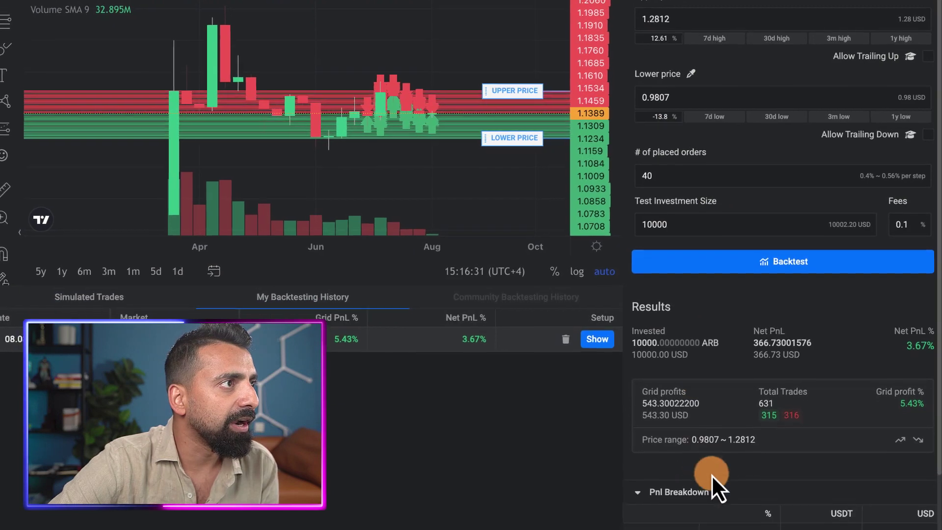
{"action": "scroll", "coordinate": [711, 475], "scroll_direction": "down", "scroll_amount": 4}
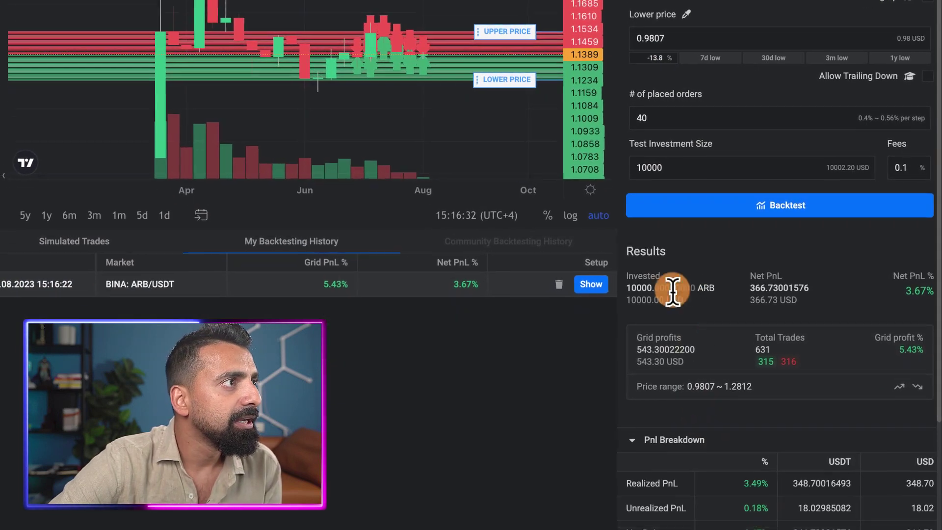
{"action": "left_click_drag", "start_coordinate": [726, 464], "coordinate": [770, 463]}
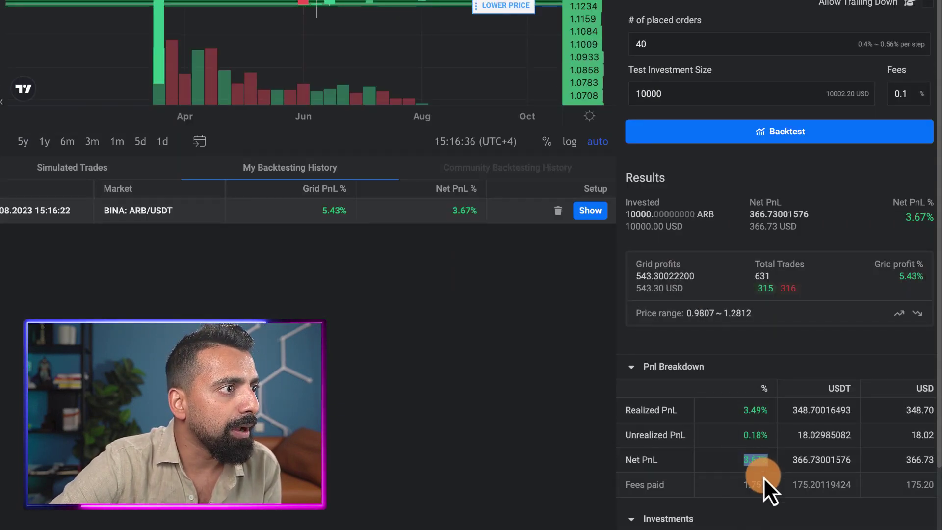
{"action": "left_click", "coordinate": [771, 460]}
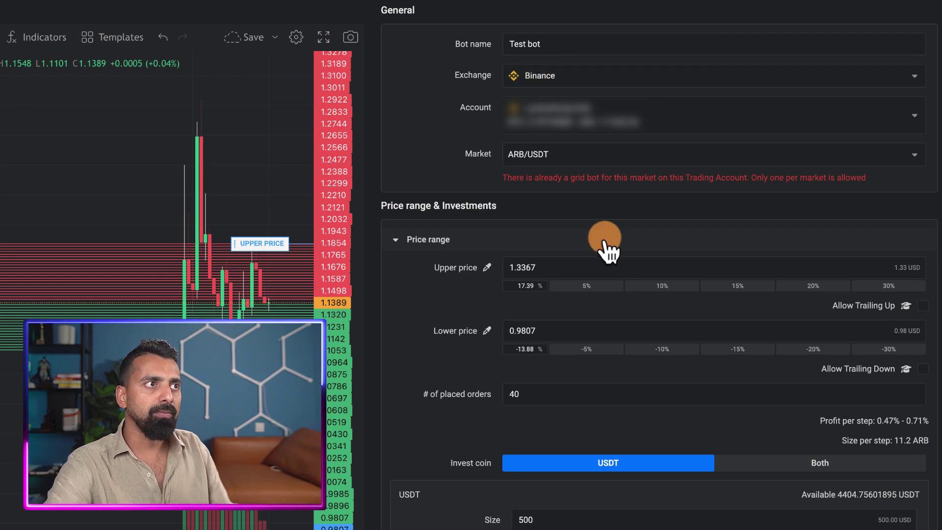
- In the exit settings, turn on Take profit and focus its price field
{"action": "scroll", "coordinate": [603, 248], "scroll_direction": "down", "scroll_amount": 1}
{"action": "scroll", "coordinate": [603, 245], "scroll_direction": "down", "scroll_amount": 3}
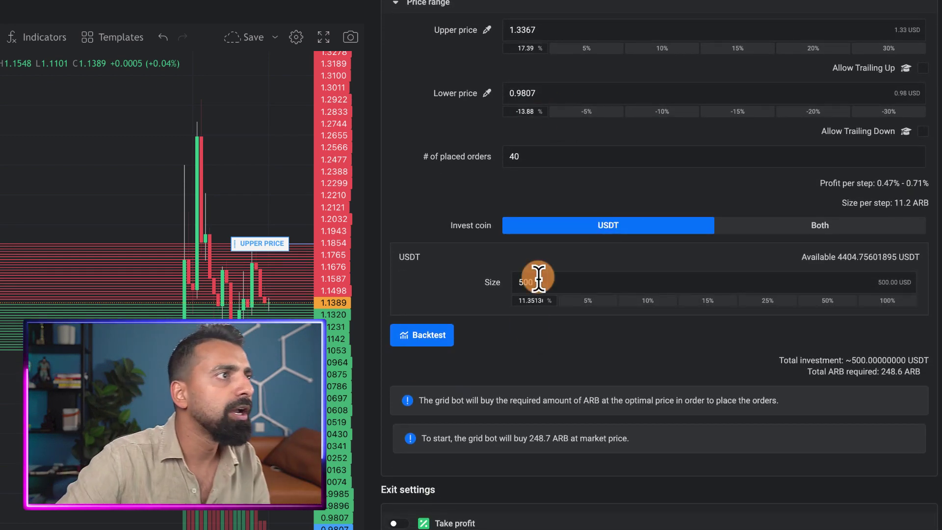
{"action": "scroll", "coordinate": [567, 353], "scroll_direction": "down", "scroll_amount": 2}
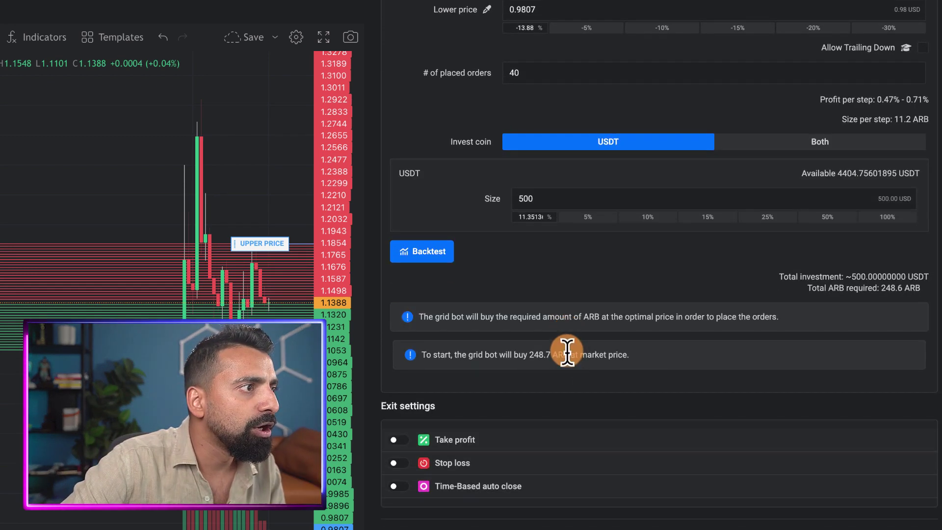
{"action": "left_click", "coordinate": [400, 440]}
{"action": "left_click", "coordinate": [557, 496]}
{"action": "scroll", "coordinate": [558, 495], "scroll_direction": "down", "scroll_amount": 1}
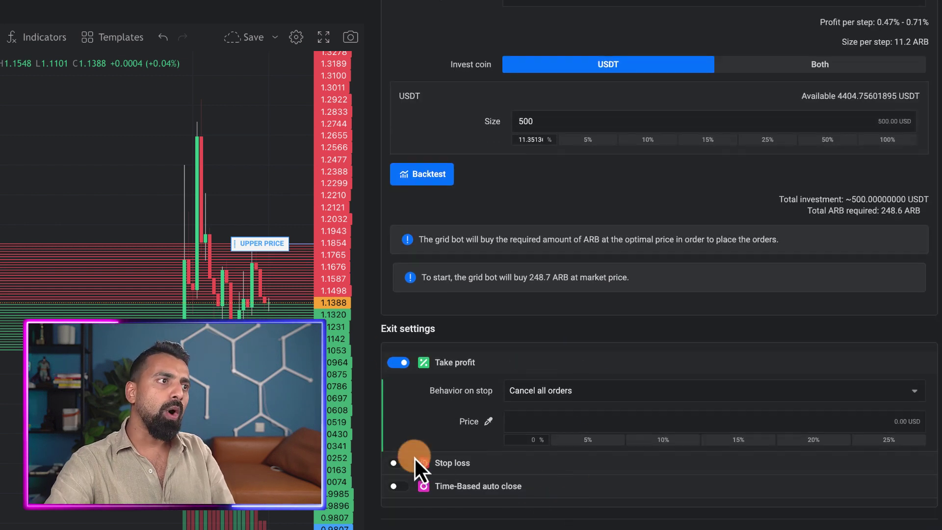
{"action": "left_click", "coordinate": [620, 420]}
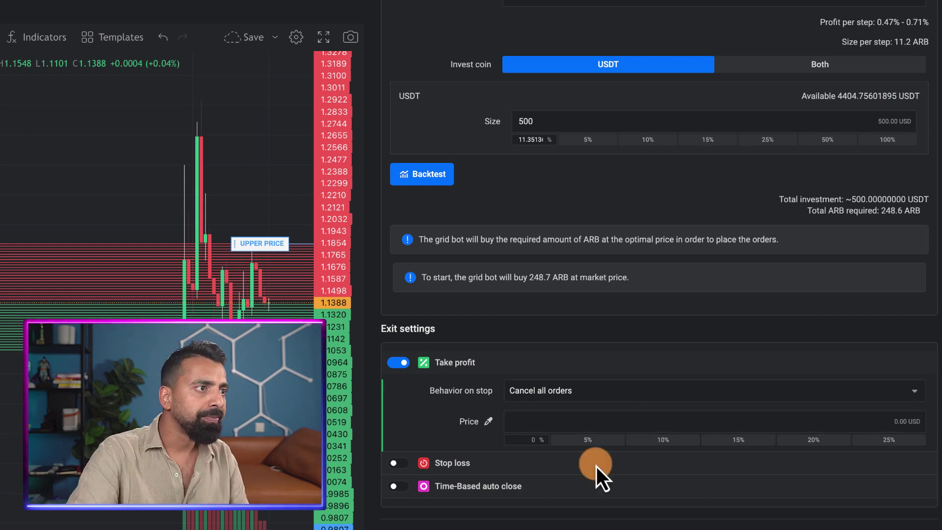
- Turn on Stop loss and focus its price field
{"action": "left_click", "coordinate": [392, 463]}
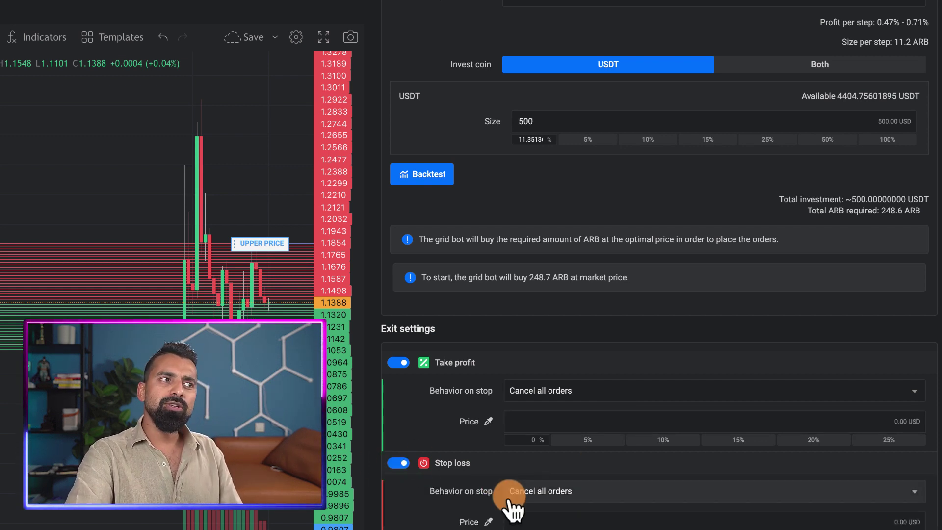
{"action": "scroll", "coordinate": [515, 495], "scroll_direction": "down", "scroll_amount": 2}
{"action": "left_click", "coordinate": [583, 447]}
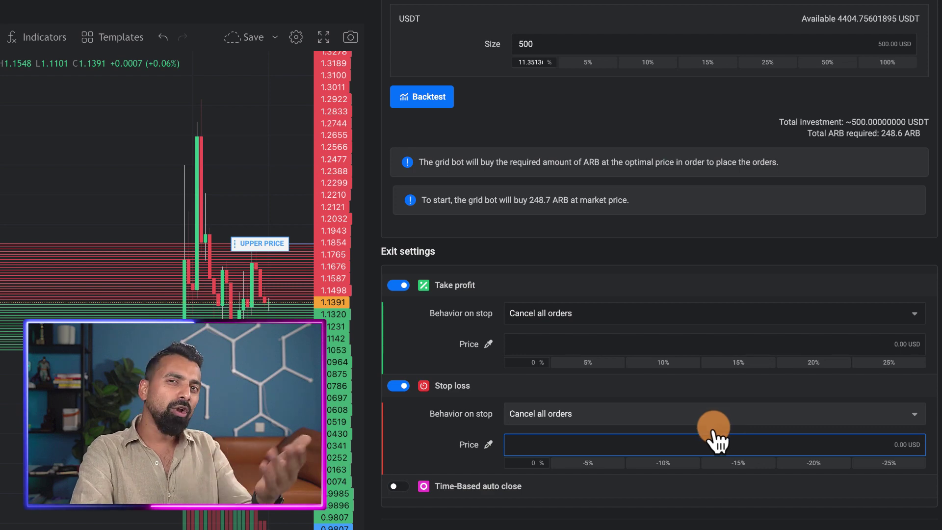
{"action": "scroll", "coordinate": [694, 439], "scroll_direction": "down", "scroll_amount": 1}
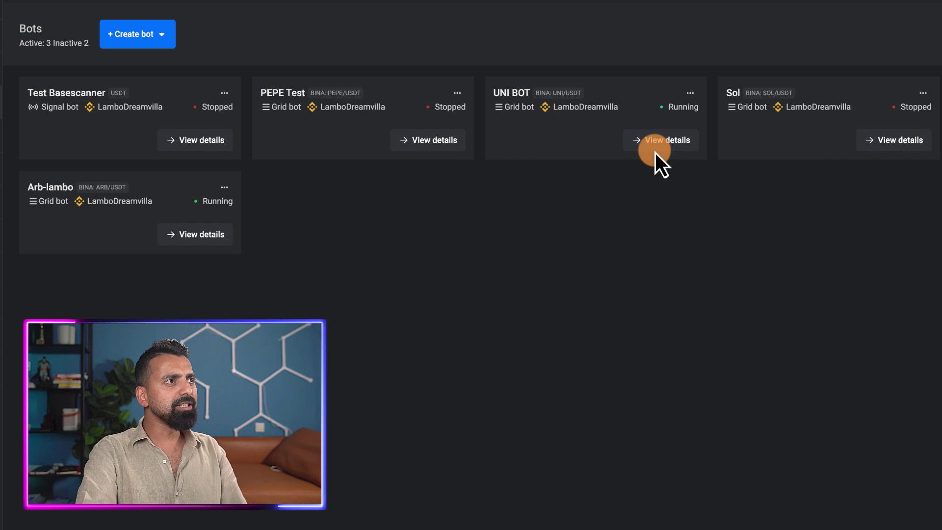
- Open UNI BOT's details and review its 98D 12H 37M runtime and total fees paid
{"action": "left_click", "coordinate": [681, 142]}
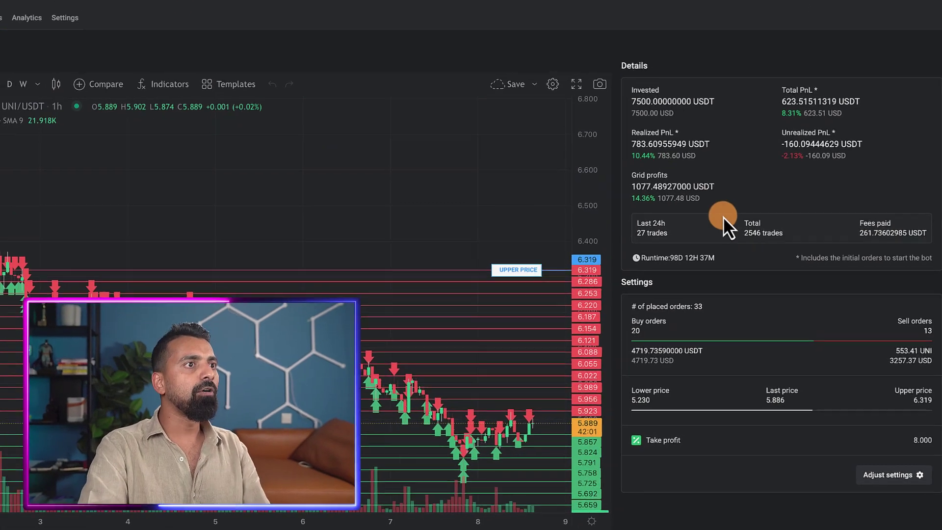
{"action": "left_click_drag", "start_coordinate": [689, 271], "coordinate": [734, 273]}
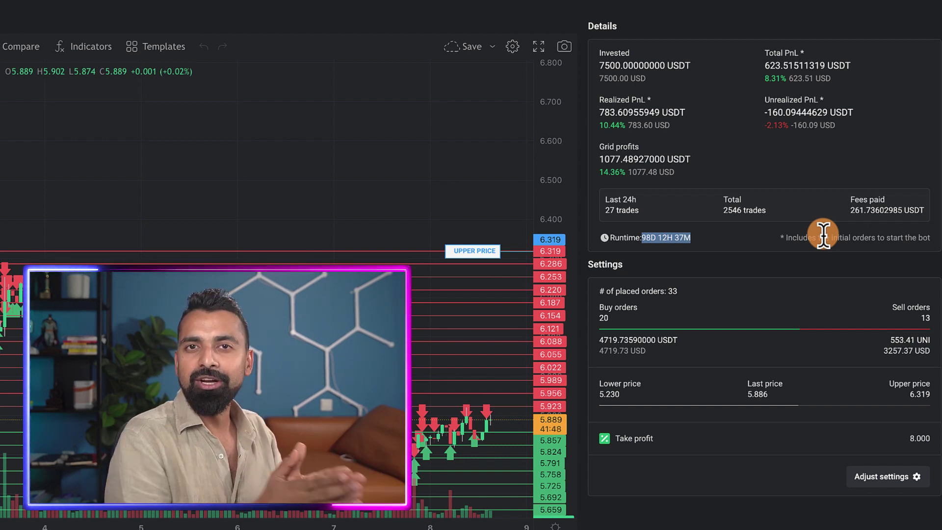
{"action": "scroll", "coordinate": [823, 234], "scroll_direction": "down", "scroll_amount": 1}
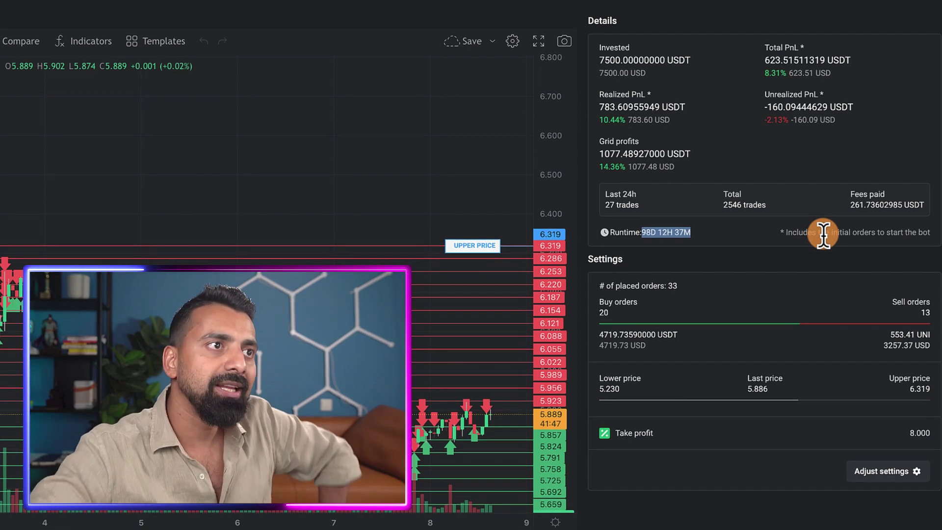
{"action": "scroll", "coordinate": [844, 208], "scroll_direction": "down", "scroll_amount": 1}
{"action": "double_click", "coordinate": [855, 204]}
{"action": "left_click", "coordinate": [848, 203]}
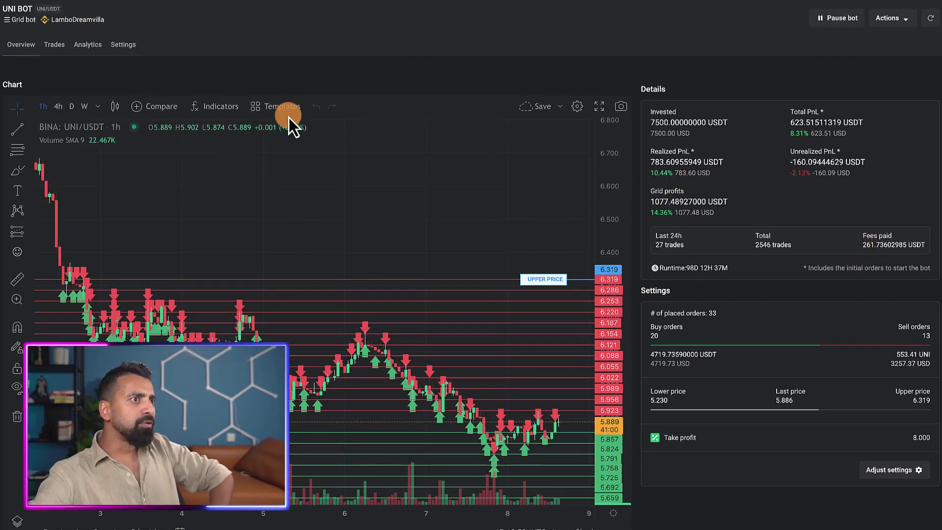
- On UNI BOT's Analytics tab, highlight the 7500.0 USDT allocated and 7.88% Total PnL
{"action": "left_click", "coordinate": [84, 50]}
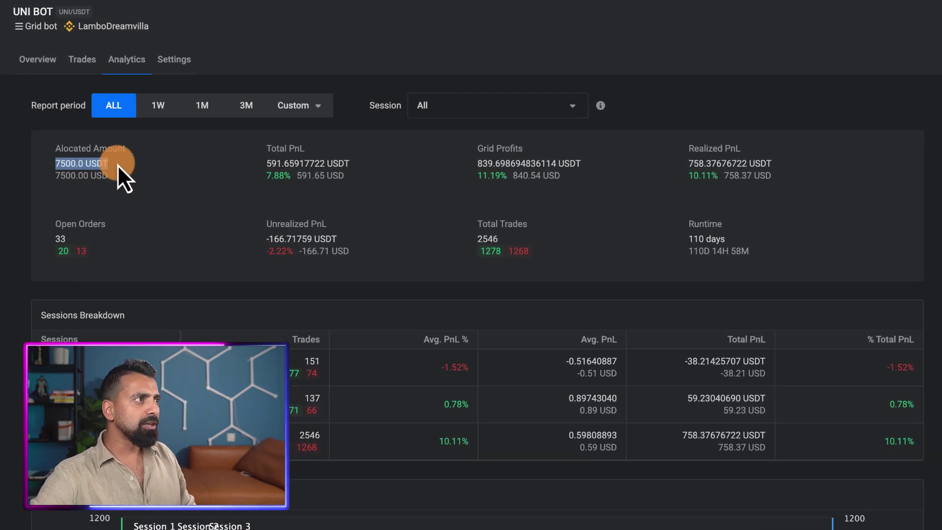
{"action": "left_click", "coordinate": [119, 186]}
{"action": "left_click_drag", "start_coordinate": [50, 164], "coordinate": [111, 164]}
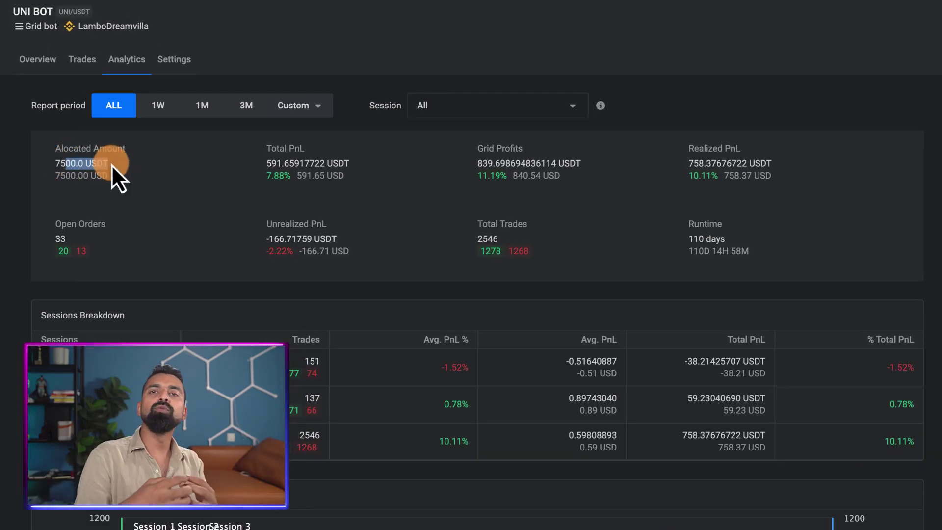
{"action": "left_click_drag", "start_coordinate": [171, 169], "coordinate": [326, 160]}
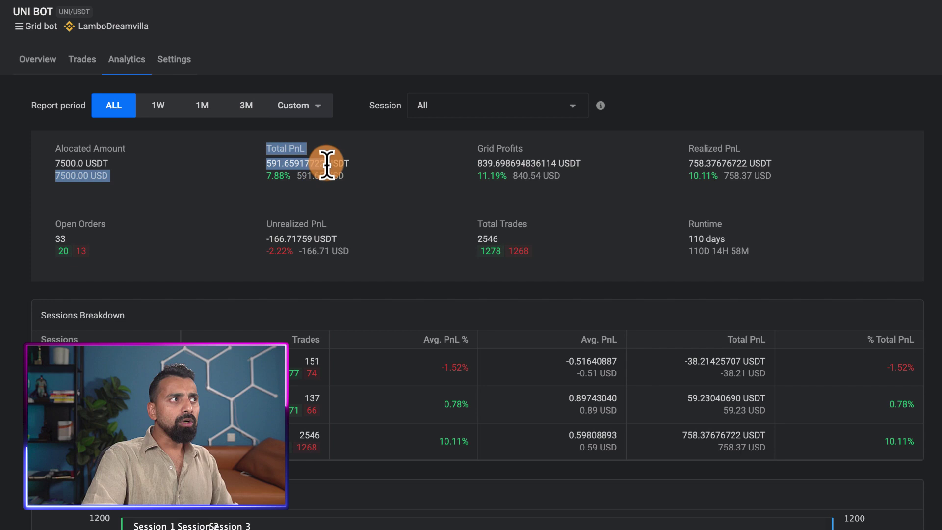
{"action": "left_click", "coordinate": [307, 192]}
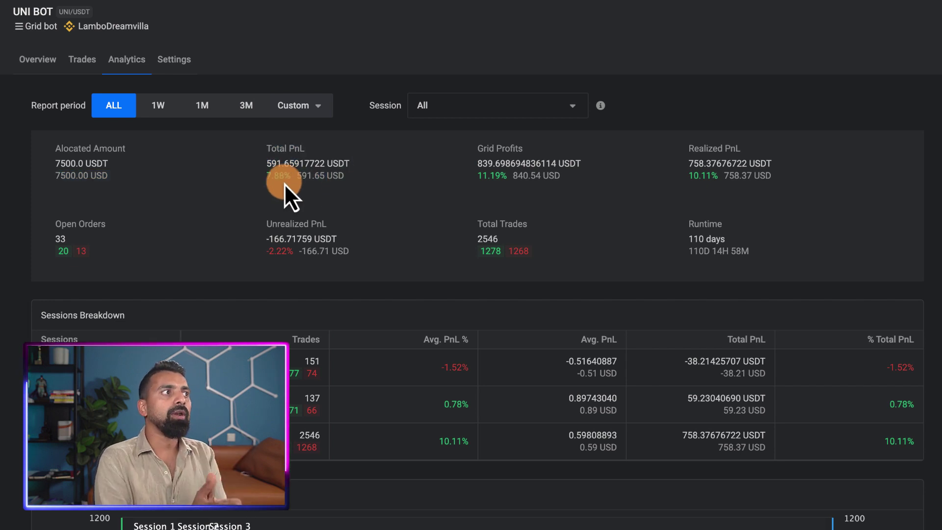
{"action": "left_click_drag", "start_coordinate": [269, 178], "coordinate": [319, 200]}
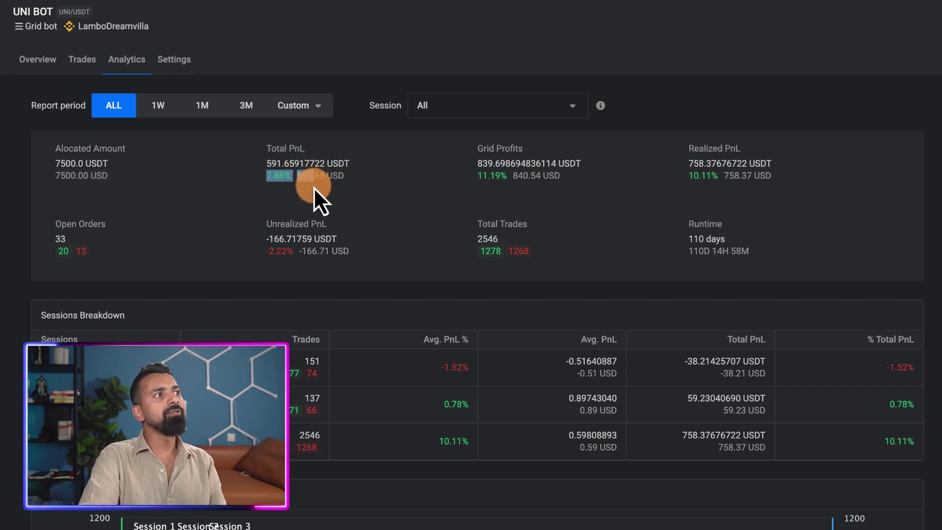
{"action": "left_click", "coordinate": [275, 174]}
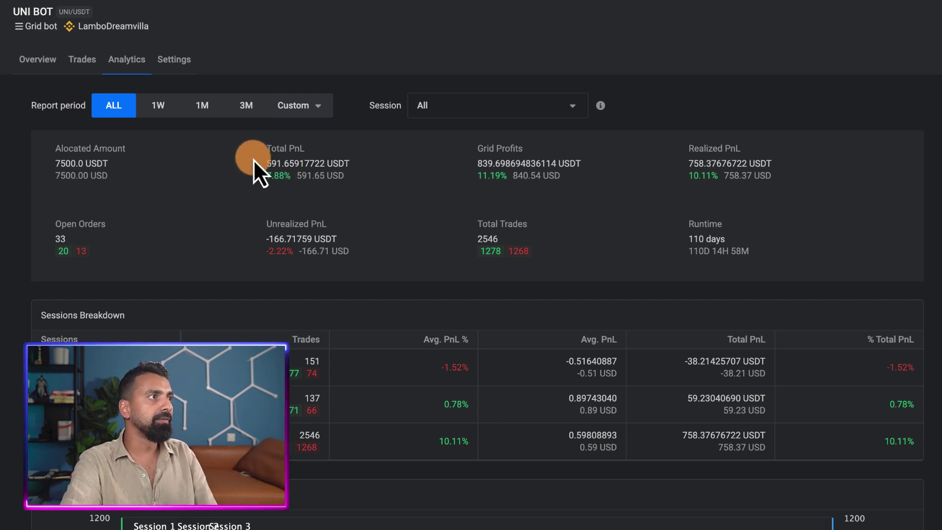
{"action": "left_click_drag", "start_coordinate": [257, 164], "coordinate": [314, 164]}
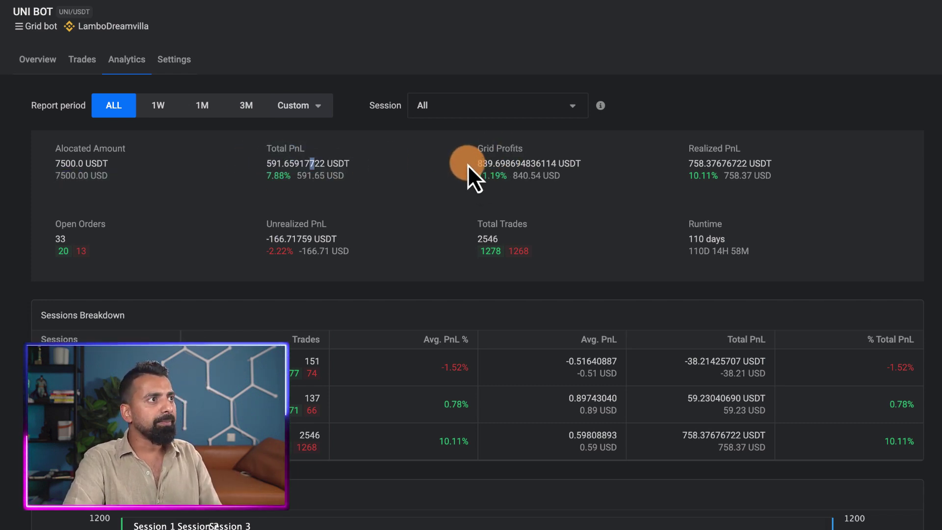
{"action": "left_click_drag", "start_coordinate": [219, 183], "coordinate": [267, 185]}
{"action": "left_click", "coordinate": [267, 185]}
- Review the Sessions Breakdown, noting Session 3's 01 May 2023 start and 10.11% PnL share
{"action": "scroll", "coordinate": [305, 137], "scroll_direction": "down", "scroll_amount": 3}
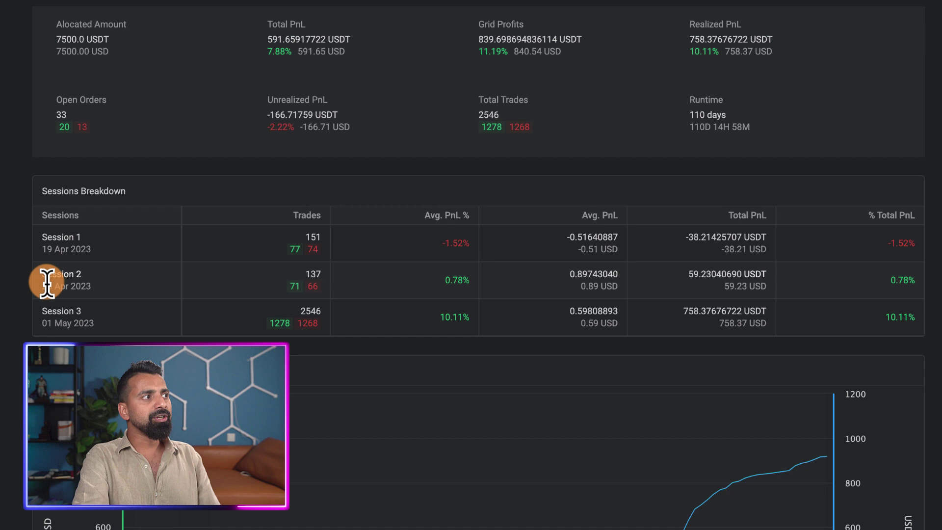
{"action": "left_click_drag", "start_coordinate": [47, 277], "coordinate": [123, 279]}
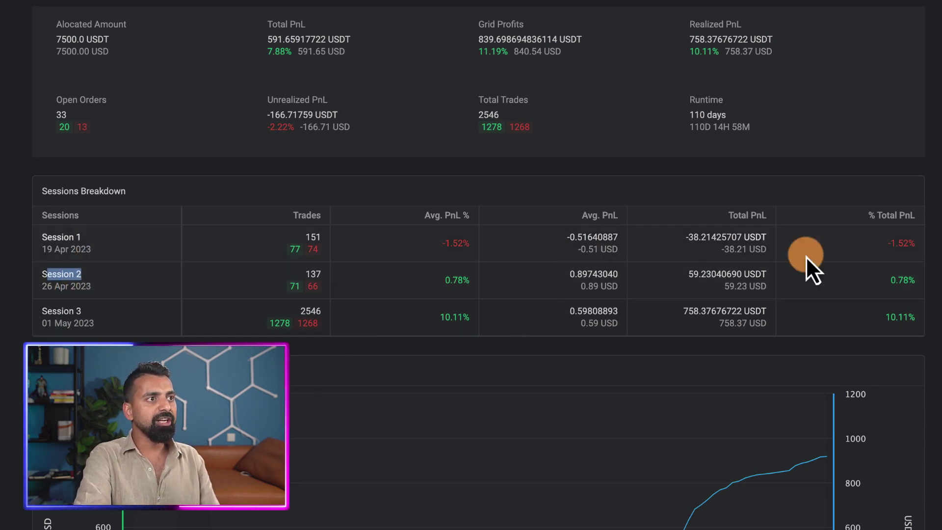
{"action": "left_click_drag", "start_coordinate": [95, 323], "coordinate": [41, 322]}
{"action": "left_click_drag", "start_coordinate": [868, 320], "coordinate": [908, 319]}
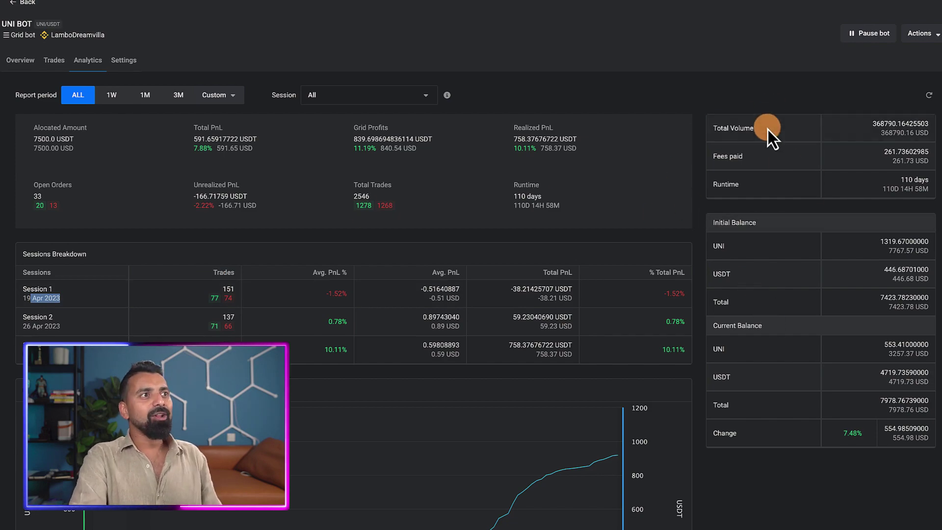
{"action": "left_click", "coordinate": [18, 60]}
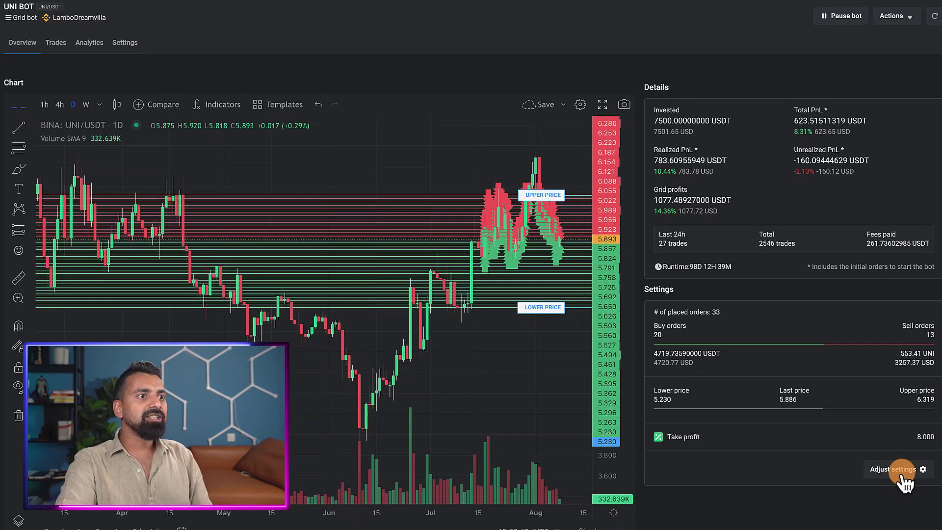
- Open UNI BOT's settings with a weekly chart, dismissing the chart settings dialog unchanged
{"action": "left_click", "coordinate": [901, 471]}
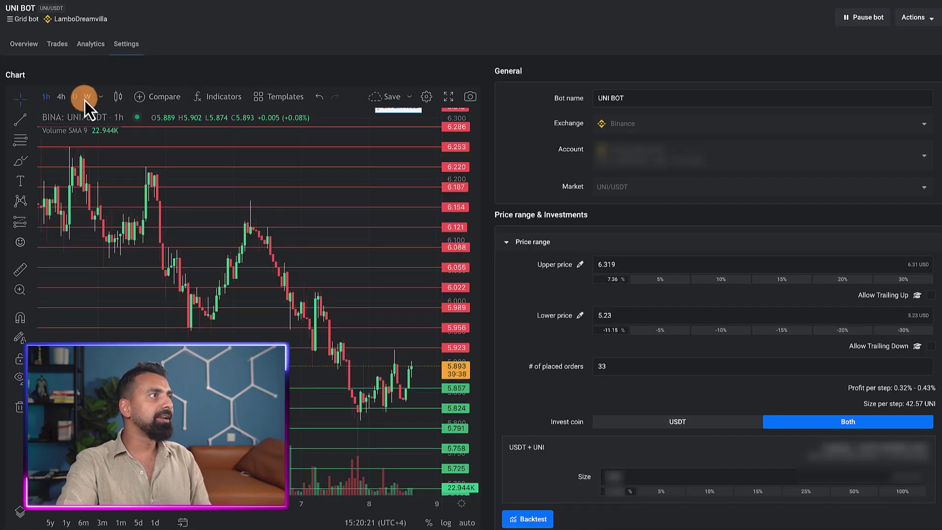
{"action": "scroll", "coordinate": [228, 197], "scroll_direction": "up", "scroll_amount": 5}
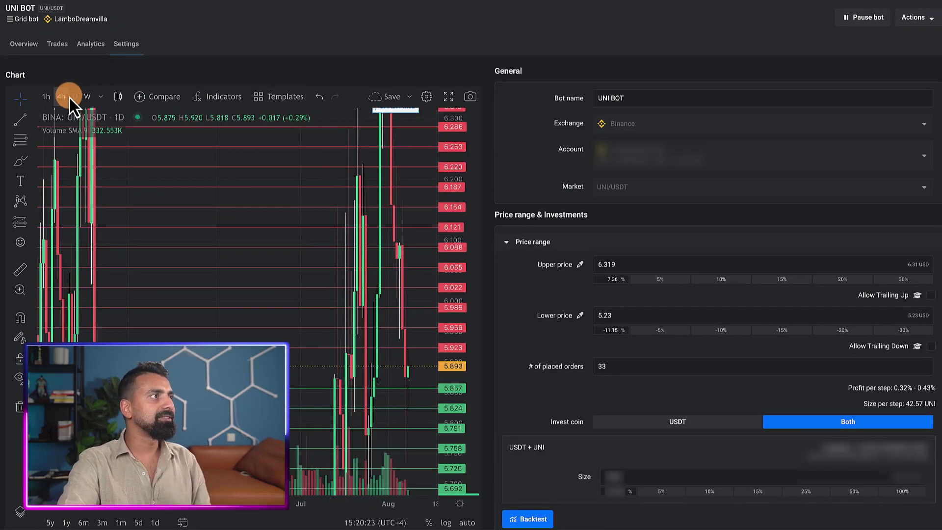
{"action": "left_click", "coordinate": [87, 100]}
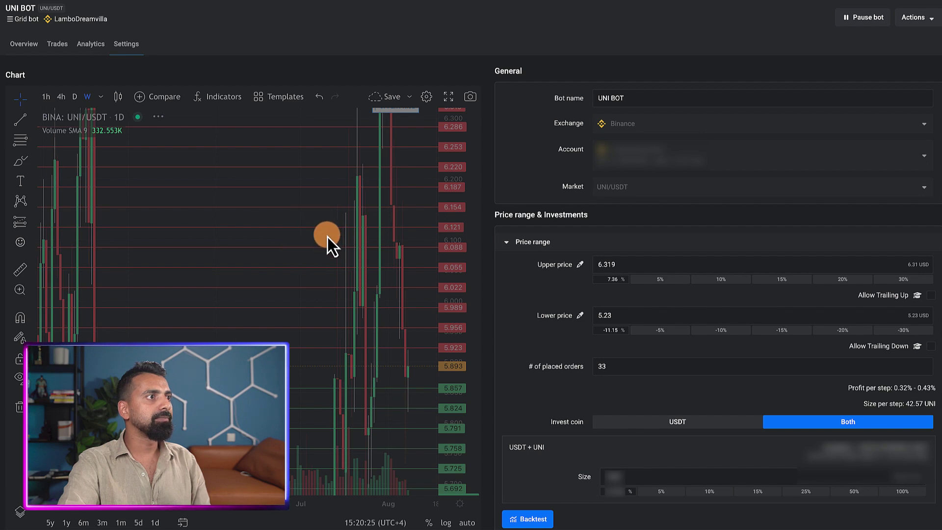
{"action": "scroll", "coordinate": [311, 254], "scroll_direction": "up", "scroll_amount": 5}
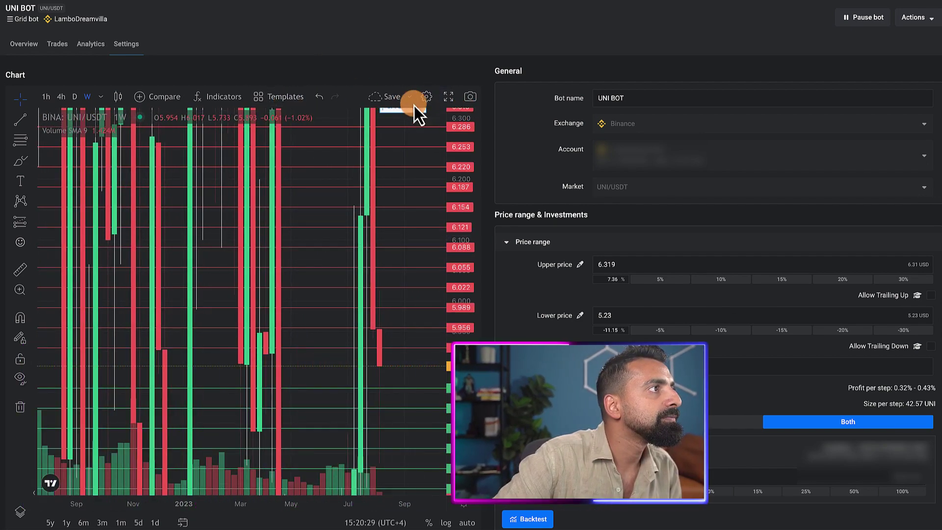
{"action": "double_click", "coordinate": [219, 338]}
{"action": "left_click", "coordinate": [132, 457]}
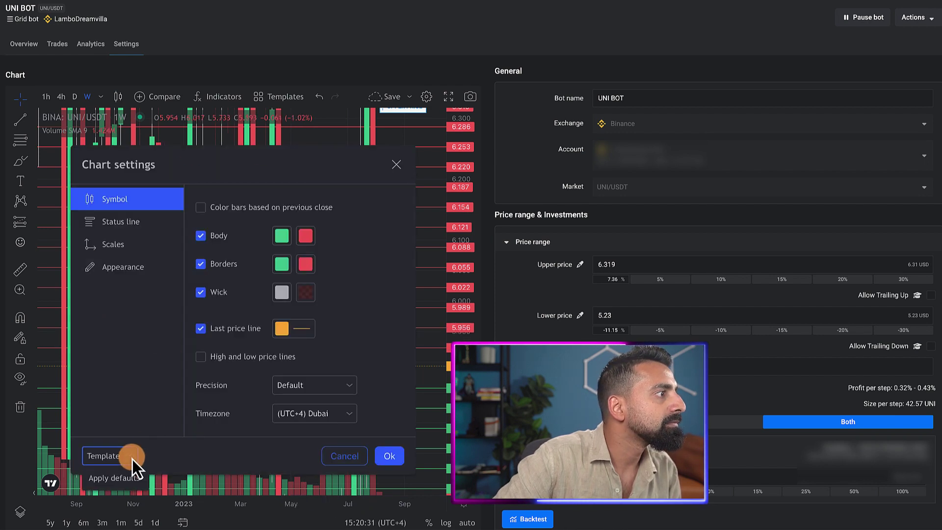
{"action": "left_click", "coordinate": [114, 478]}
{"action": "left_click", "coordinate": [352, 461]}
{"action": "left_click", "coordinate": [513, 158]}
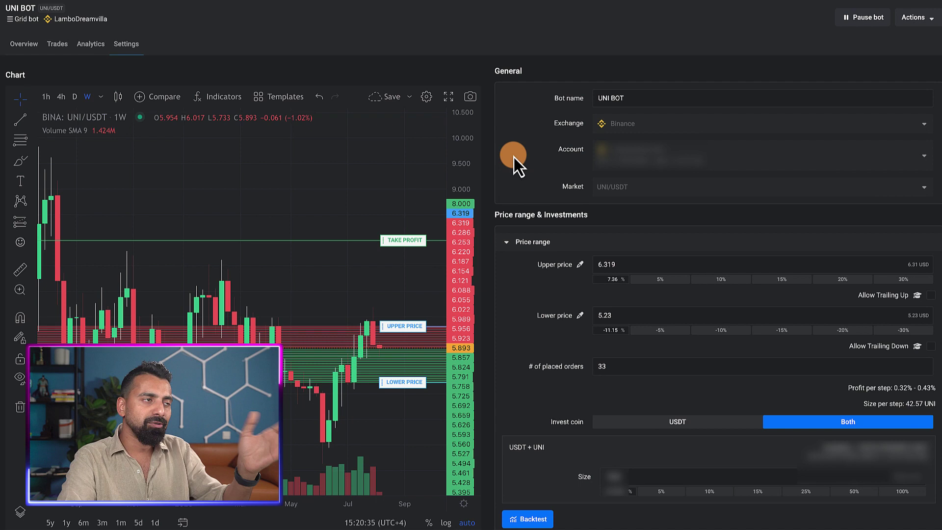
- Drag the grid's lower price to 5.534 and upper price to 6.293
{"action": "left_click_drag", "start_coordinate": [400, 382], "coordinate": [399, 366]}
{"action": "left_click_drag", "start_coordinate": [395, 325], "coordinate": [395, 327]}
{"action": "left_click_drag", "start_coordinate": [402, 240], "coordinate": [399, 267]}
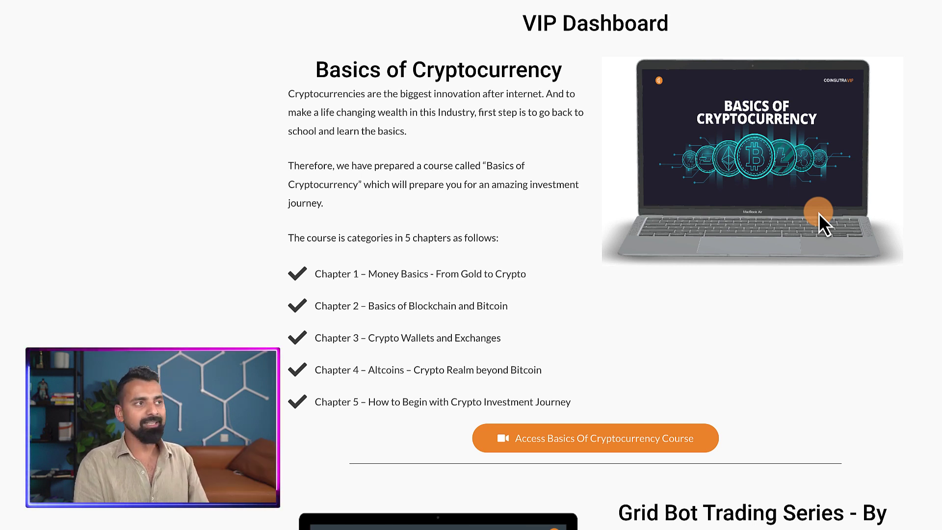
- Scroll past the Grid Bot Trading Series to the Join VIP Community Discord section
{"action": "scroll", "coordinate": [543, 325], "scroll_direction": "down", "scroll_amount": 3}
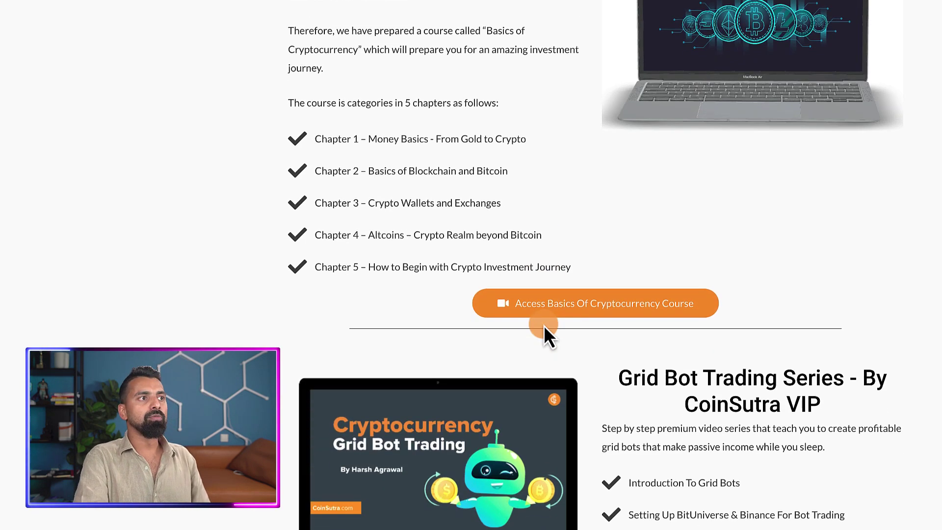
{"action": "scroll", "coordinate": [572, 325], "scroll_direction": "down", "scroll_amount": 4}
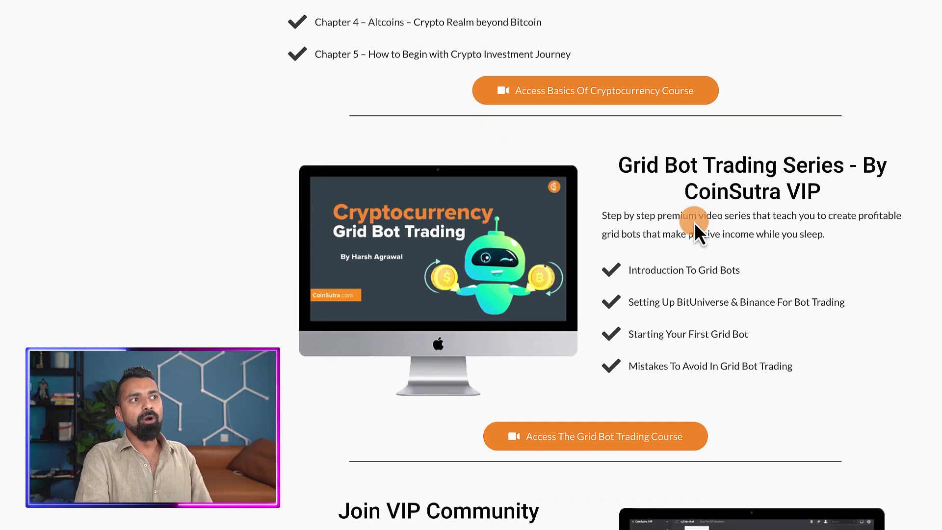
{"action": "scroll", "coordinate": [698, 245], "scroll_direction": "down", "scroll_amount": 7}
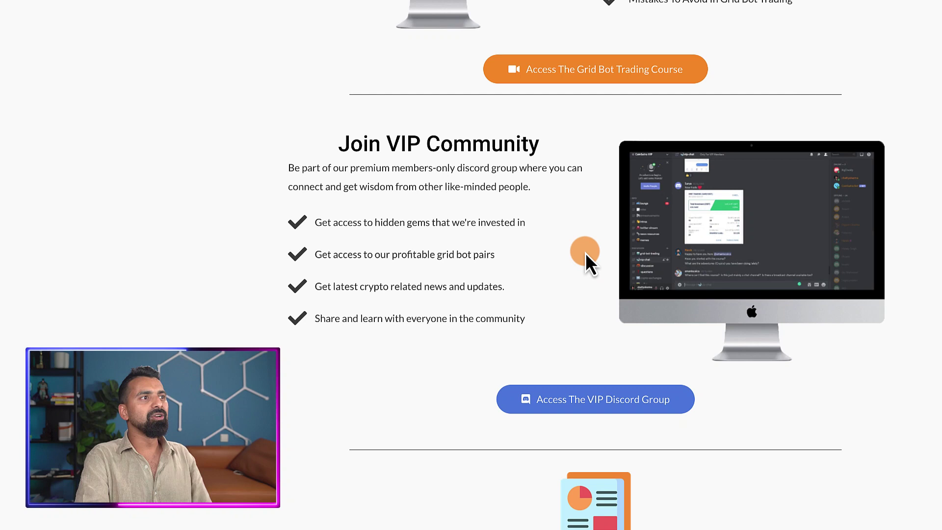